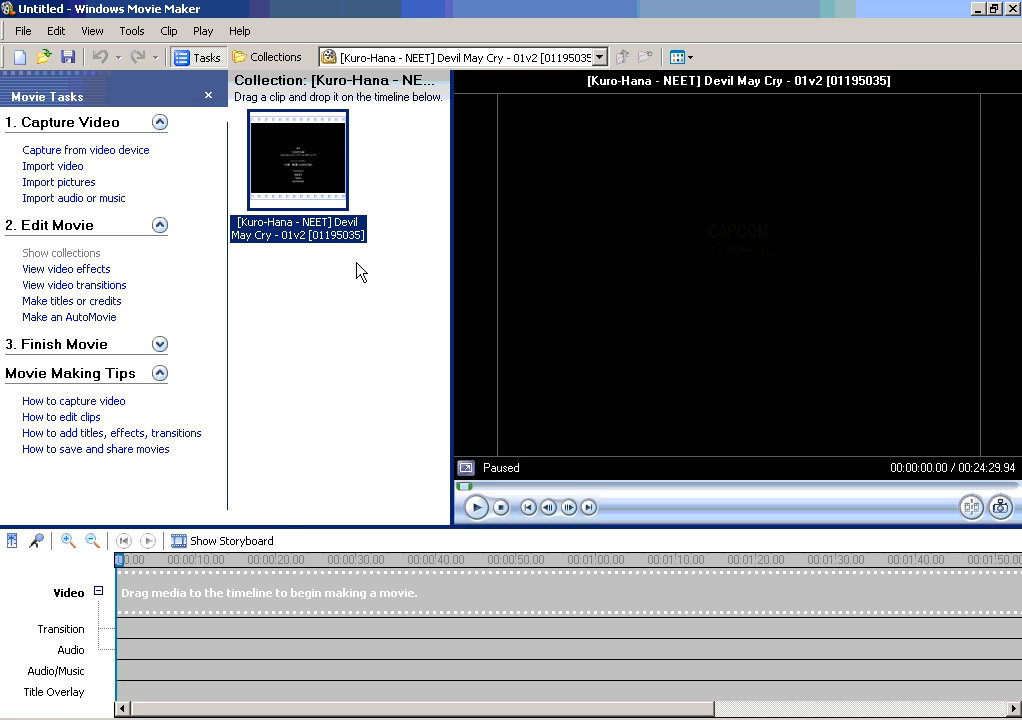
Play the episode clip, skip ahead to about 6 minutes, pause, and split the clip there.
{"action": "left_click", "coordinate": [476, 508]}
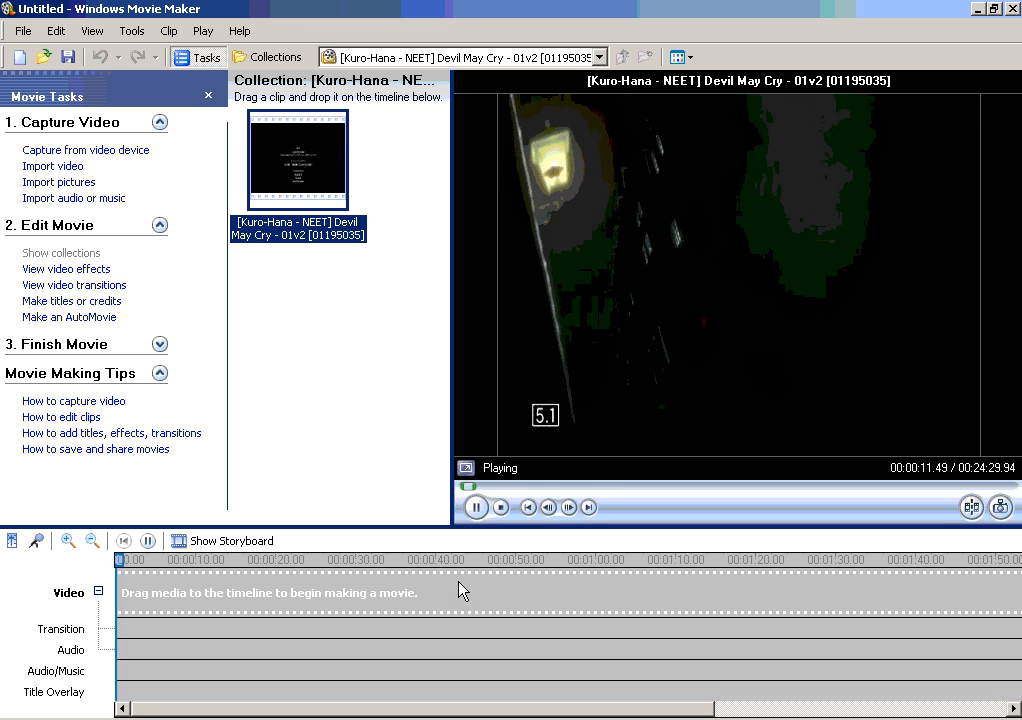
{"action": "left_click_drag", "start_coordinate": [467, 486], "coordinate": [600, 488]}
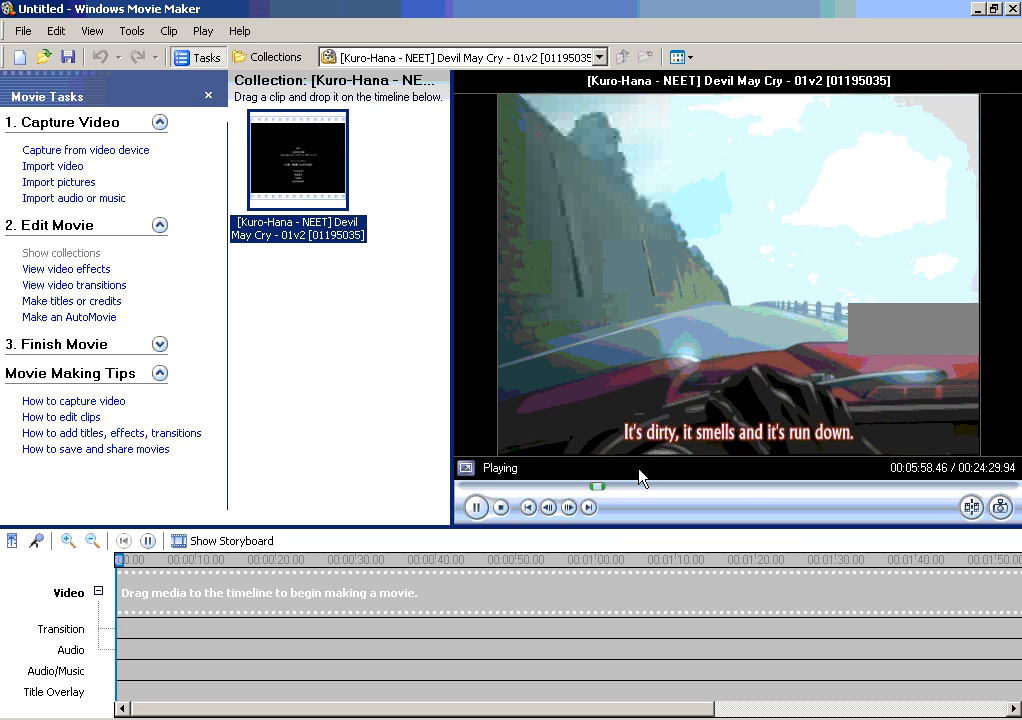
{"action": "key", "text": "space"}
{"action": "left_click", "coordinate": [971, 507]}
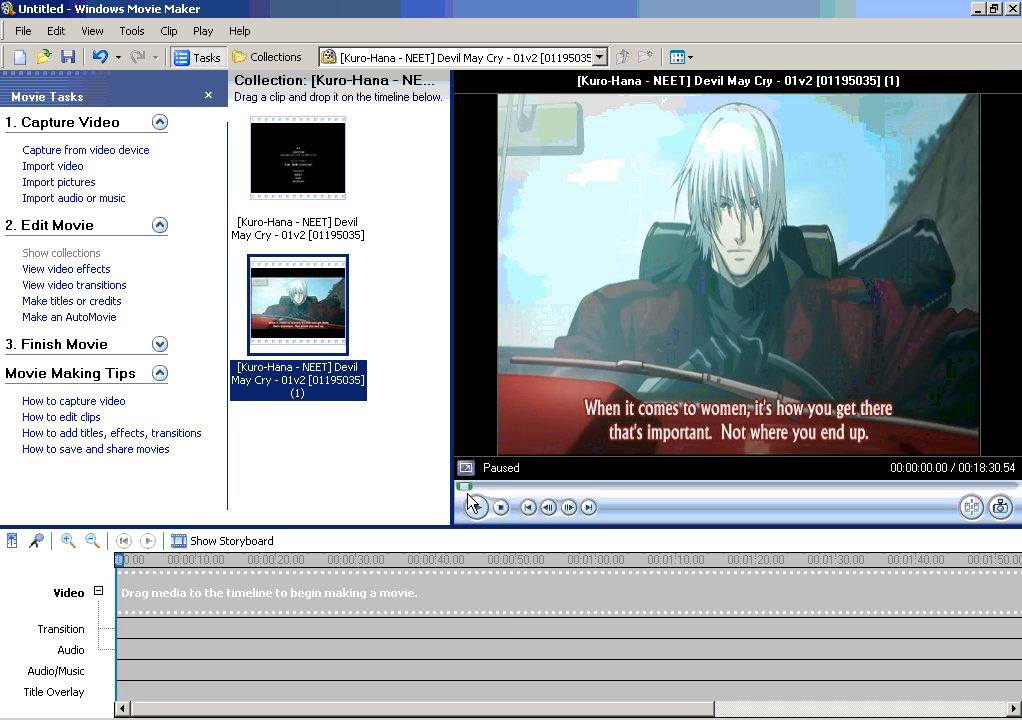
Split the second clip at about 40.5 seconds and place the resulting 40-second part at the start of the timeline.
{"action": "left_click_drag", "start_coordinate": [466, 489], "coordinate": [487, 490]}
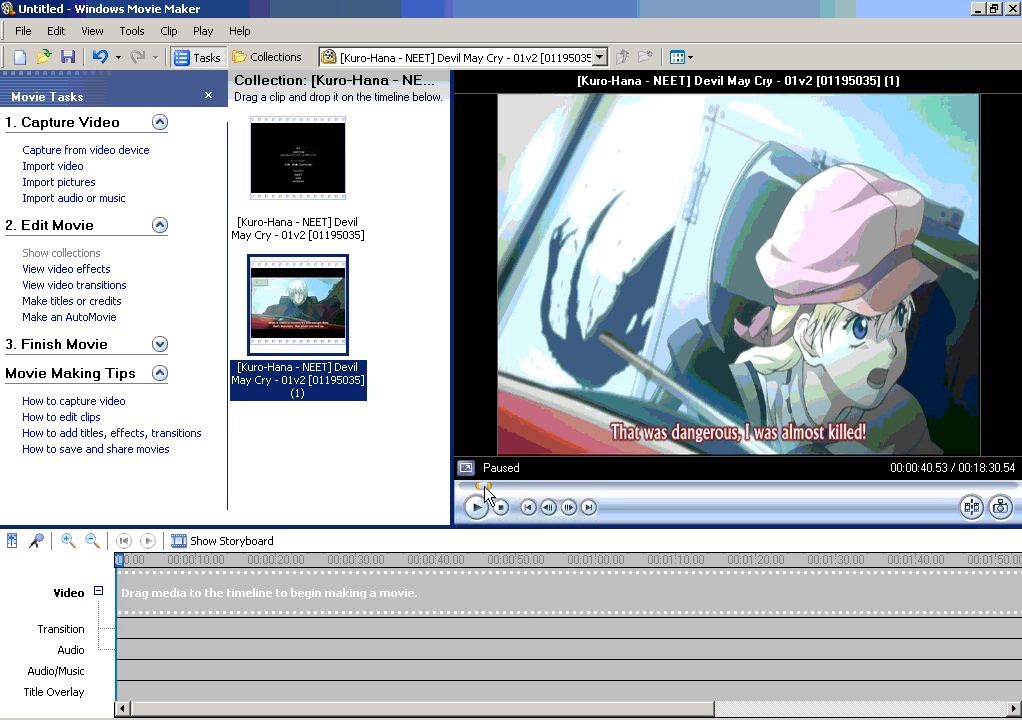
{"action": "left_click", "coordinate": [971, 509]}
{"action": "left_click", "coordinate": [338, 324]}
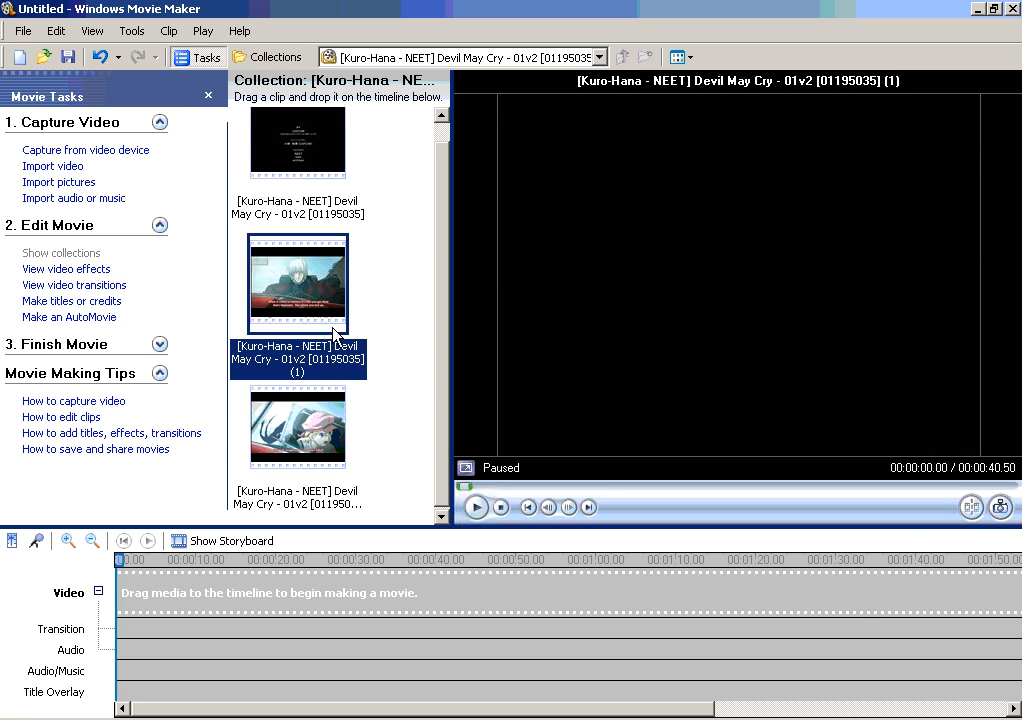
{"action": "left_click_drag", "start_coordinate": [297, 280], "coordinate": [131, 645]}
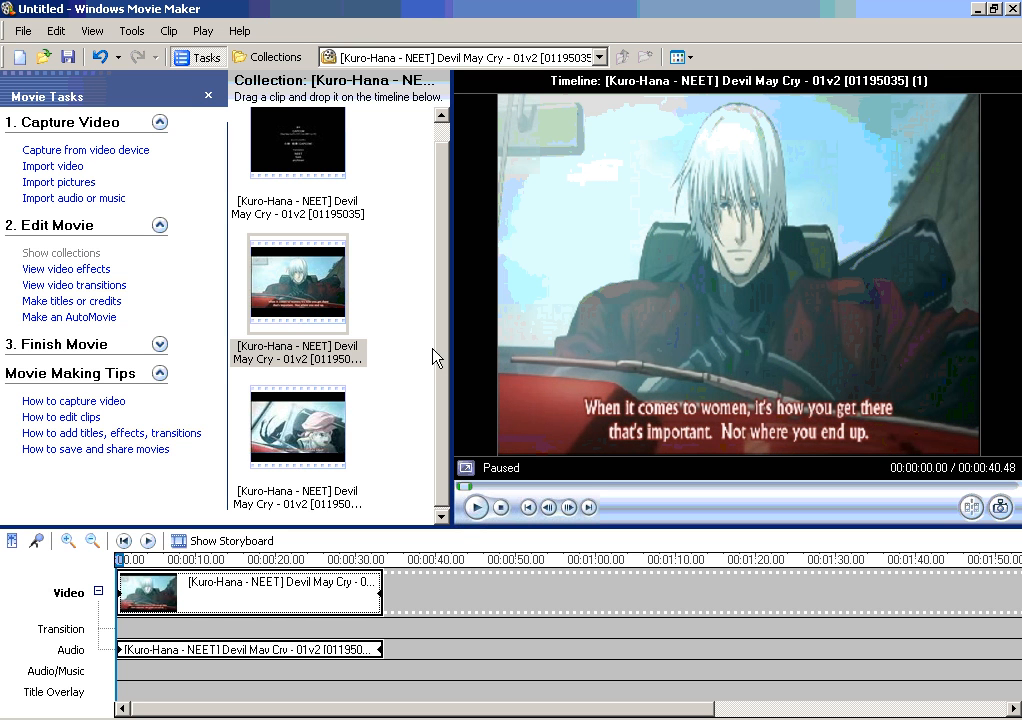
Split the last collection clip at about 9:26, and split the newly created clip at about 1:02.5.
{"action": "left_click", "coordinate": [288, 452]}
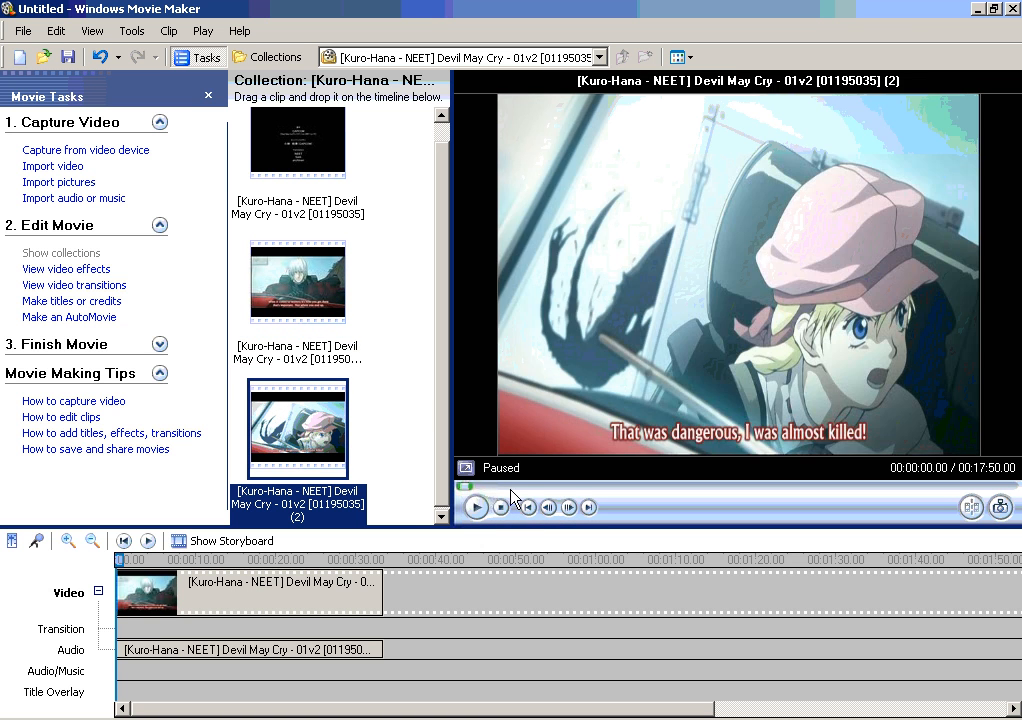
{"action": "left_click", "coordinate": [510, 487]}
{"action": "left_click_drag", "start_coordinate": [572, 491], "coordinate": [758, 494]}
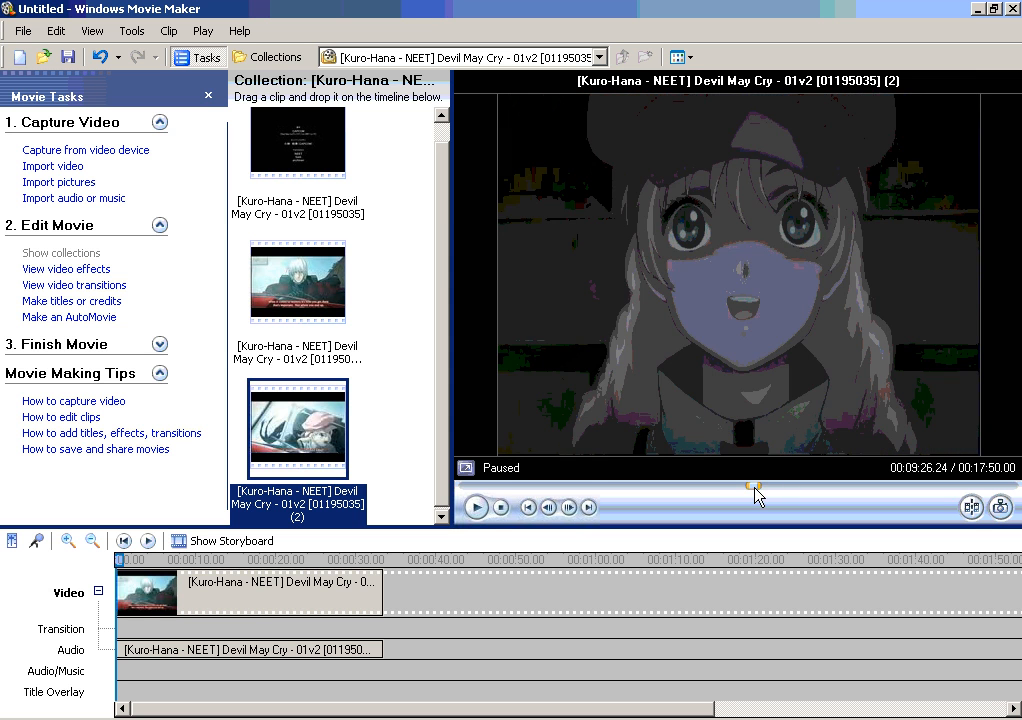
{"action": "left_click", "coordinate": [971, 507]}
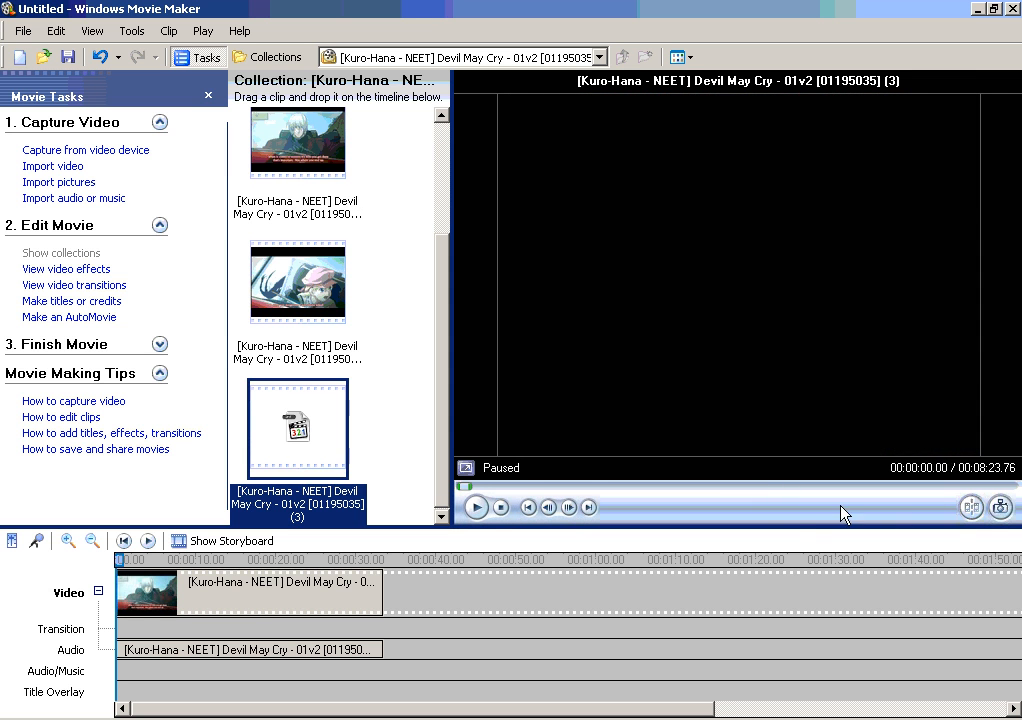
{"action": "left_click_drag", "start_coordinate": [487, 489], "coordinate": [554, 490]}
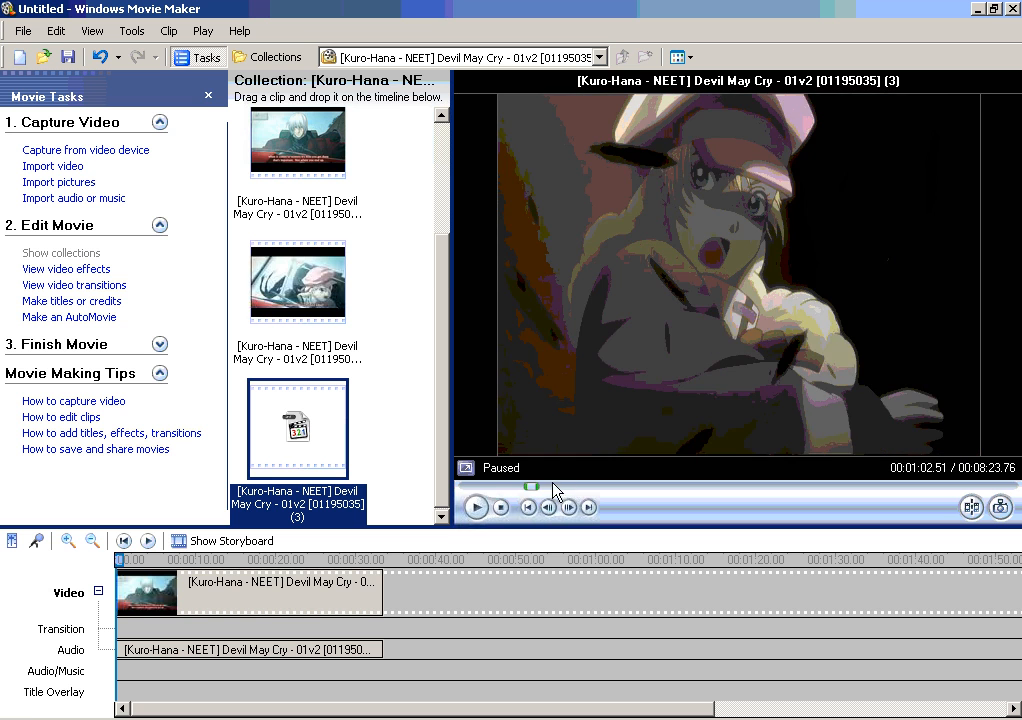
{"action": "left_click", "coordinate": [971, 507]}
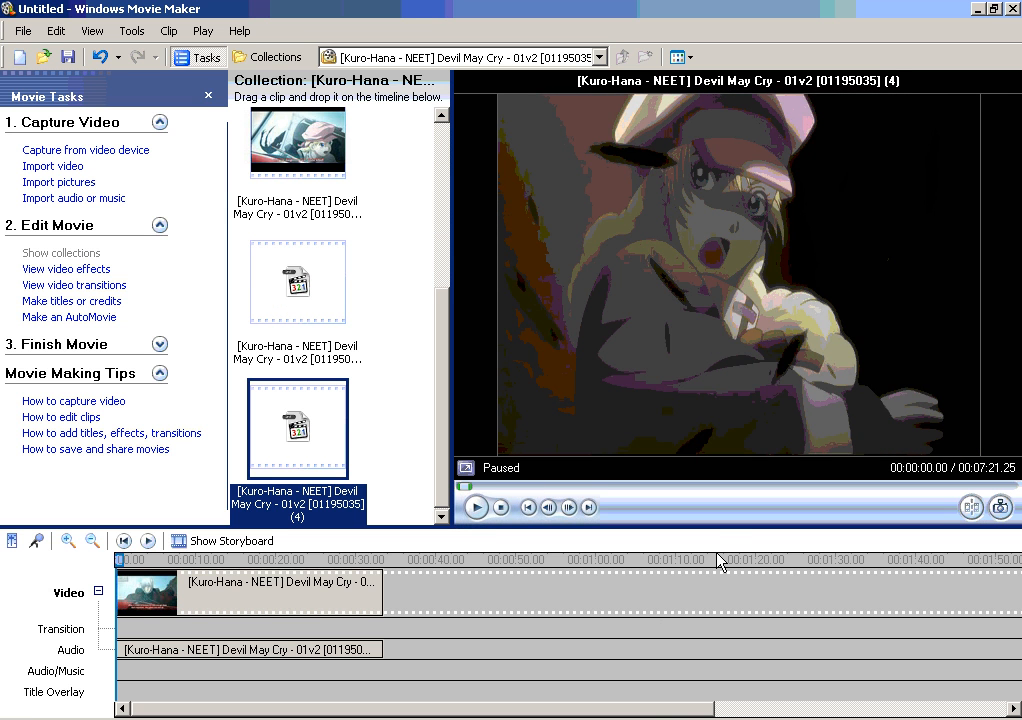
Rename the 1:02 collection clip as sceneone.
{"action": "left_click", "coordinate": [246, 250]}
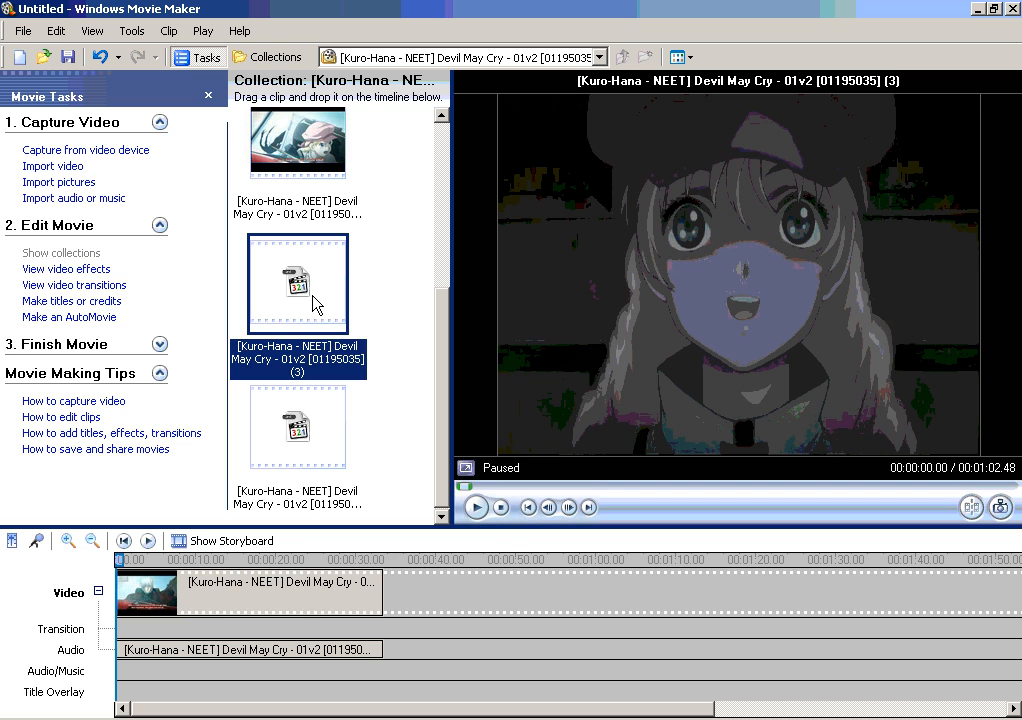
{"action": "right_click", "coordinate": [316, 305]}
{"action": "left_click", "coordinate": [368, 466]}
{"action": "type", "text": "sceneone"}
{"action": "key", "text": "Return"}
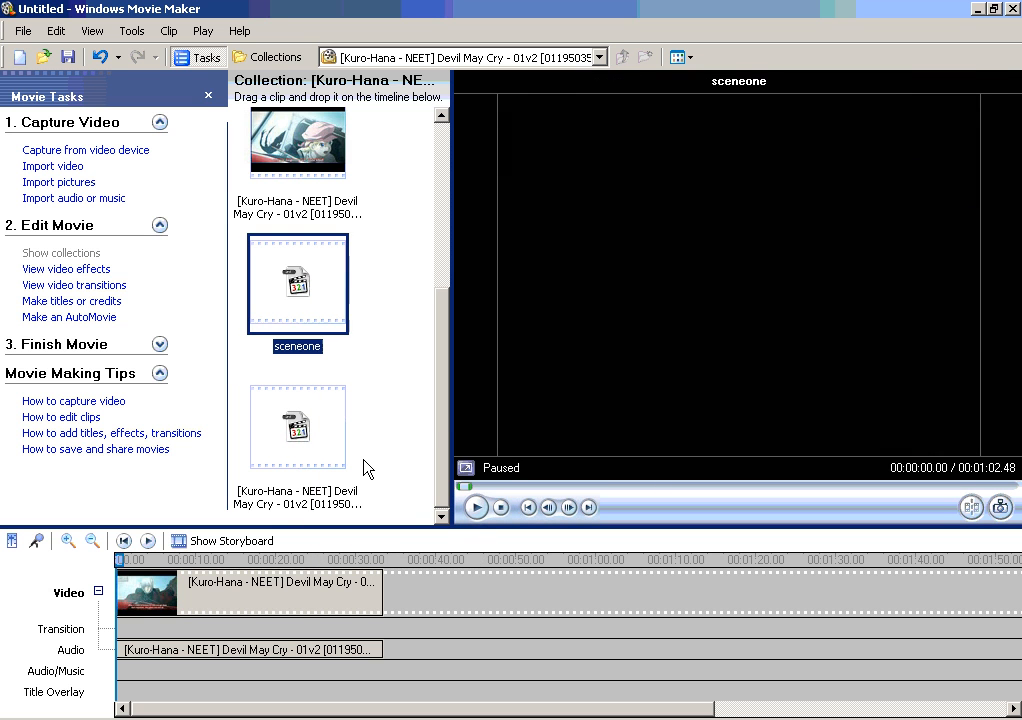
Rename the 40-second collection clip of the man in the car as scenetwo.
{"action": "left_click_drag", "start_coordinate": [441, 422], "coordinate": [442, 256]}
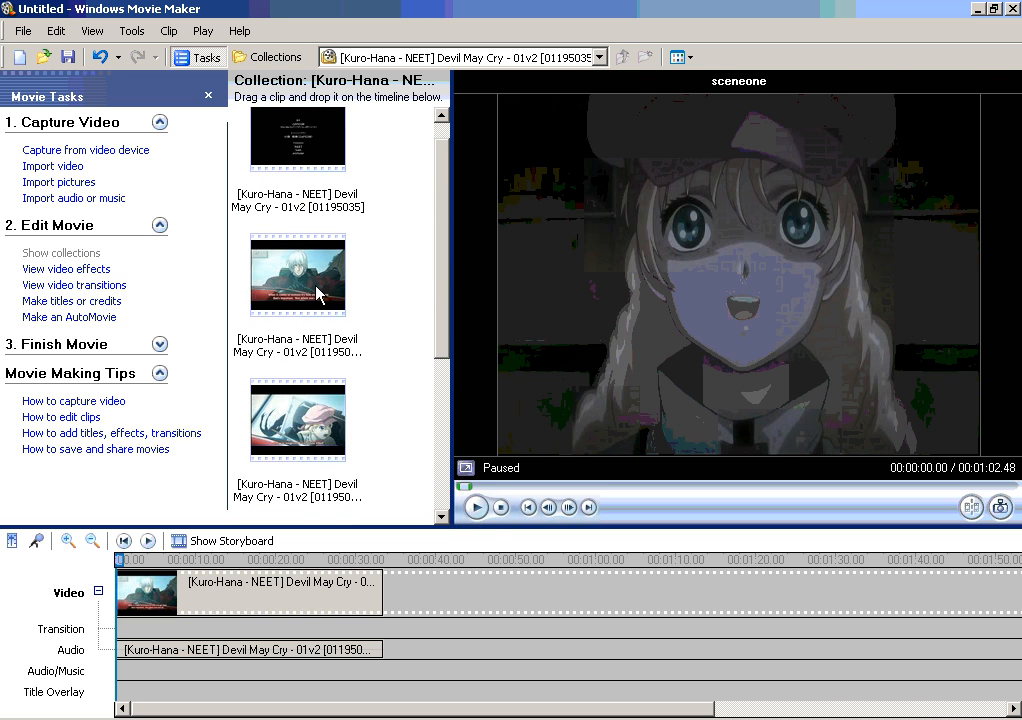
{"action": "right_click", "coordinate": [319, 291]}
{"action": "left_click", "coordinate": [375, 449]}
{"action": "type", "text": "scenetwo"}
{"action": "key", "text": "Return"}
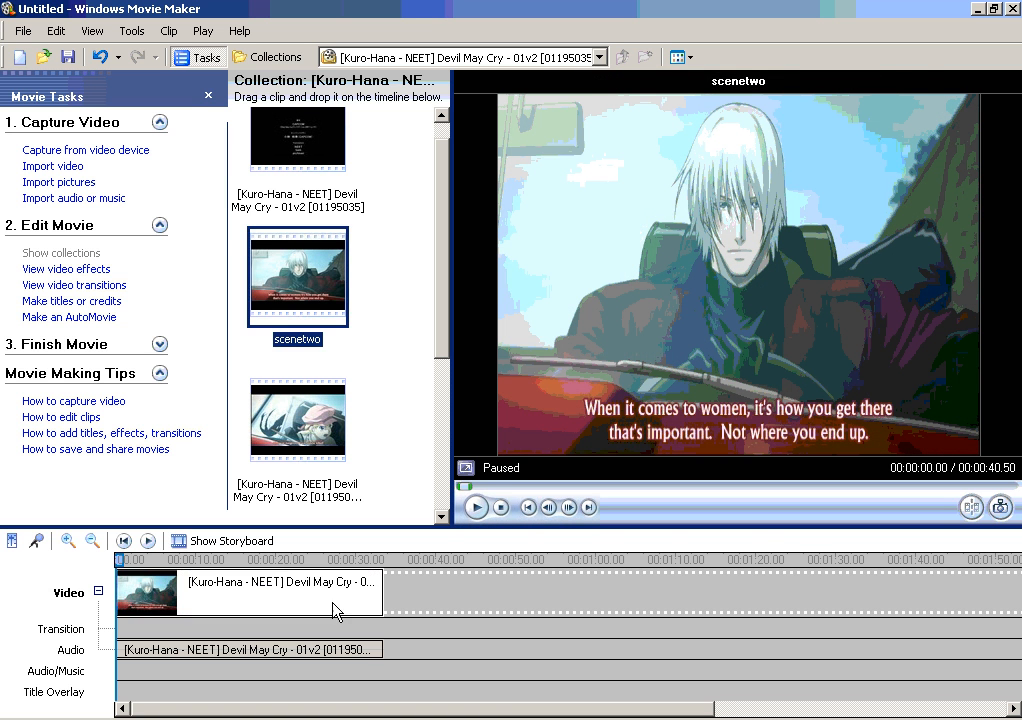
Add sceneone to the timeline's video track and move it ahead of the existing clip.
{"action": "left_click", "coordinate": [333, 605]}
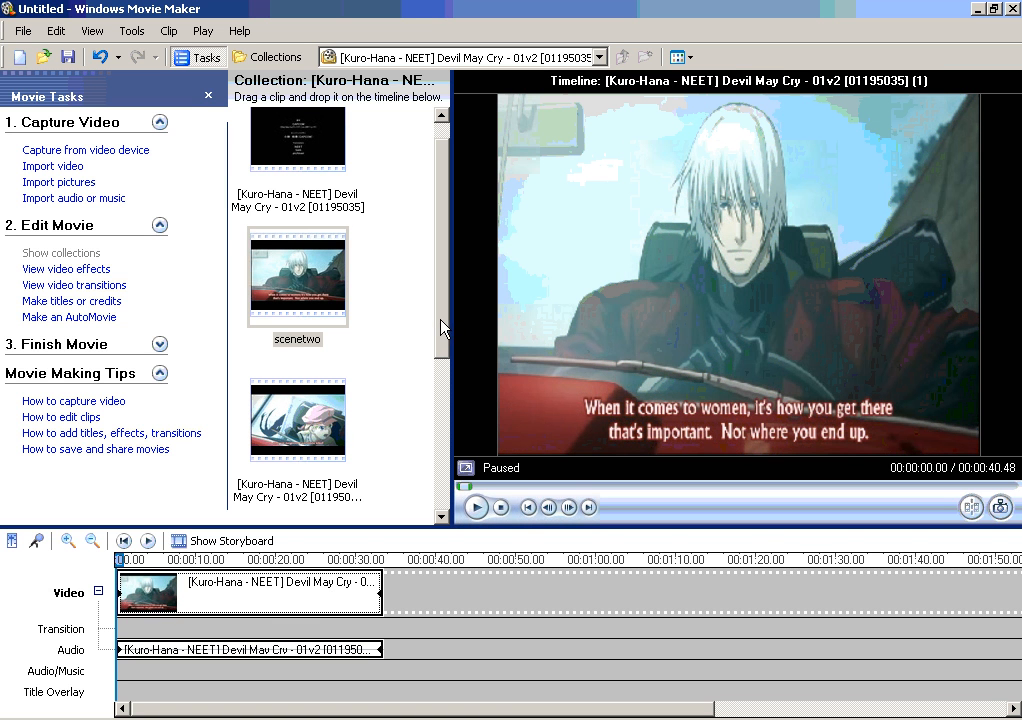
{"action": "left_click_drag", "start_coordinate": [444, 327], "coordinate": [444, 437]}
{"action": "left_click_drag", "start_coordinate": [278, 360], "coordinate": [422, 600]}
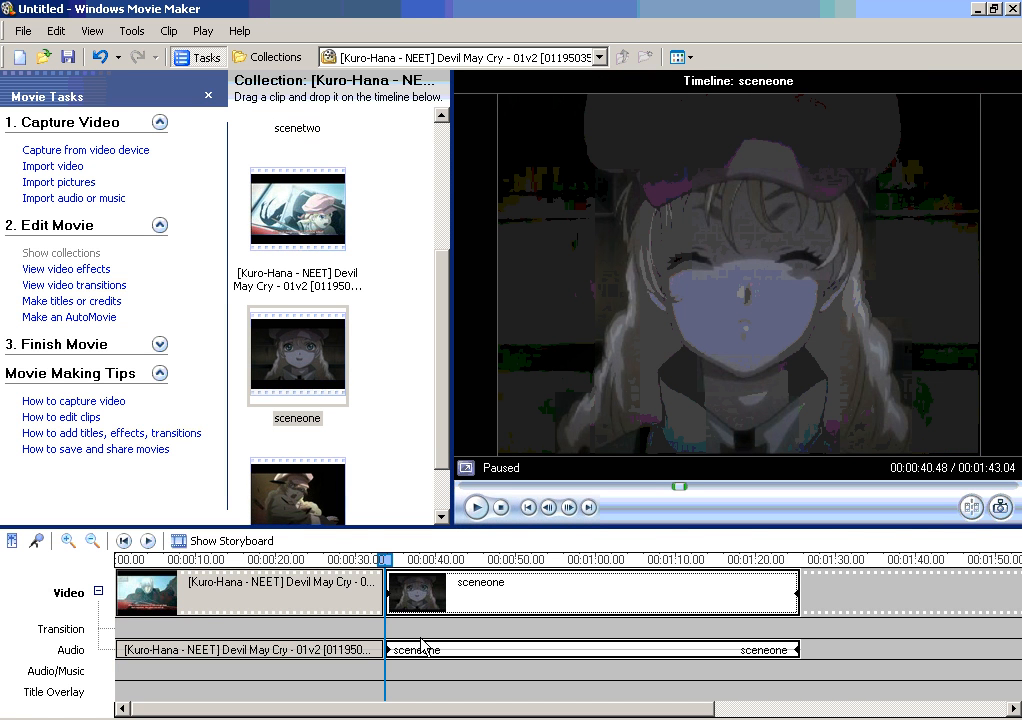
{"action": "mouse_move", "coordinate": [456, 597]}
{"action": "left_mouse_down"}
{"action": "mouse_move", "coordinate": [133, 572]}
{"action": "mouse_move", "coordinate": [119, 580]}
{"action": "left_mouse_up"}
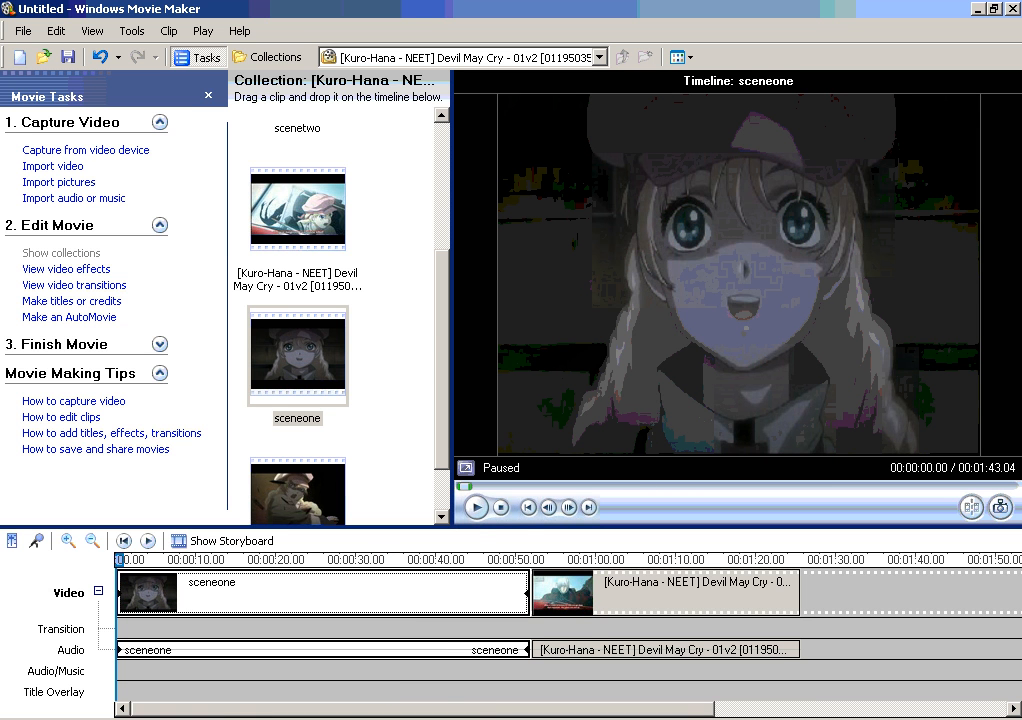
Preview the timeline from the start, near the end of sceneone and in the second clip, and stop playback.
{"action": "left_click", "coordinate": [477, 507]}
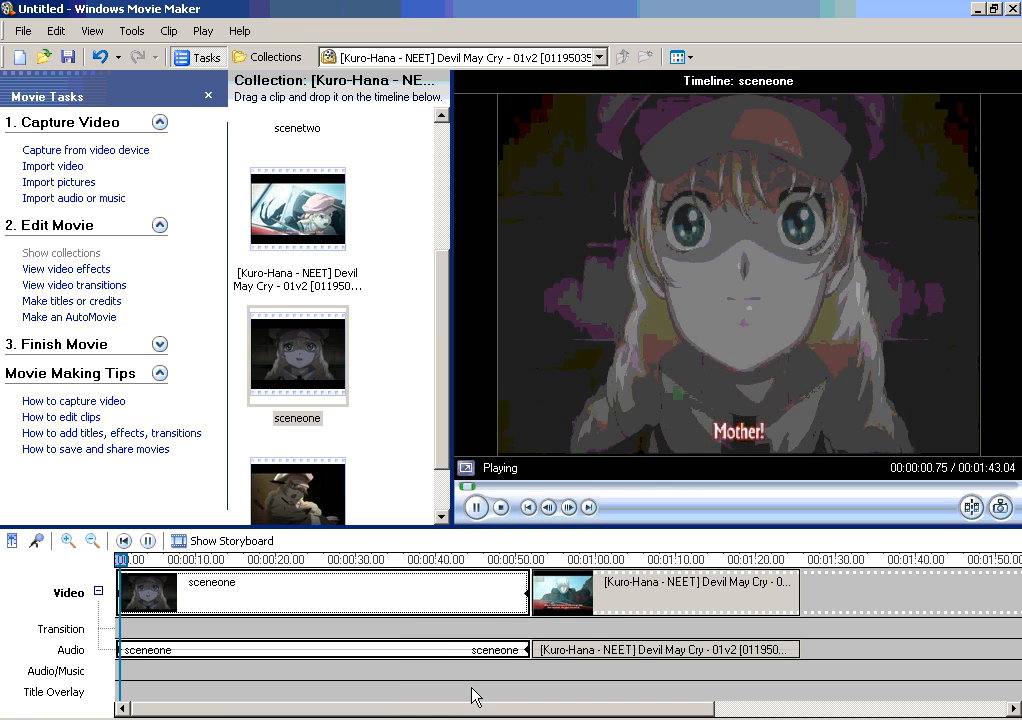
{"action": "left_click", "coordinate": [459, 560]}
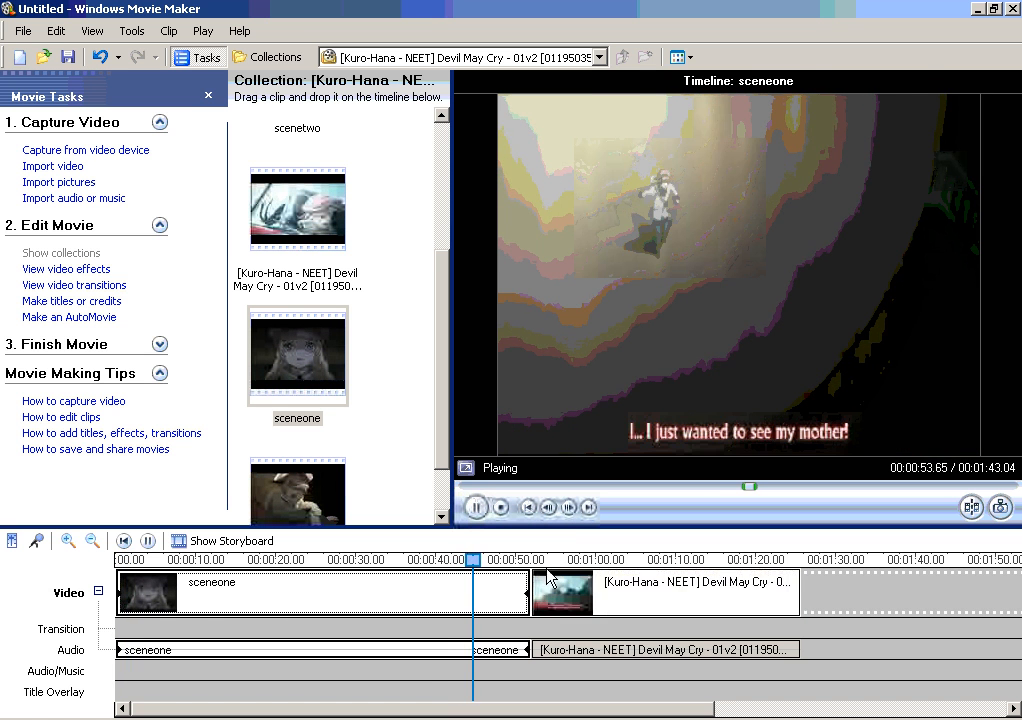
{"action": "left_click", "coordinate": [546, 560]}
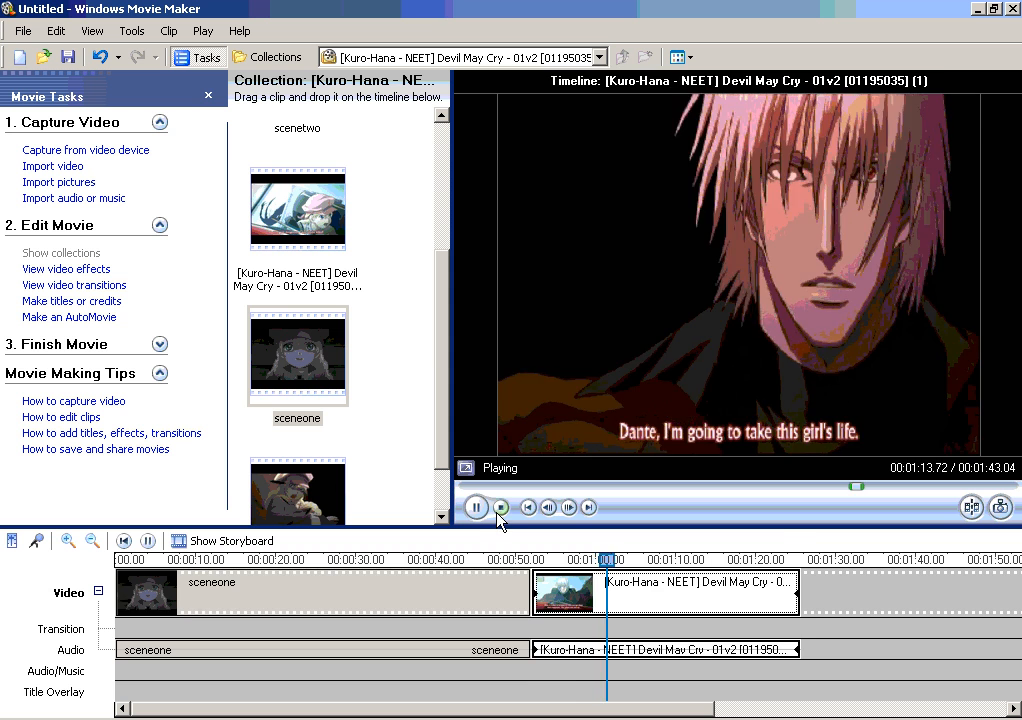
{"action": "left_click", "coordinate": [500, 508]}
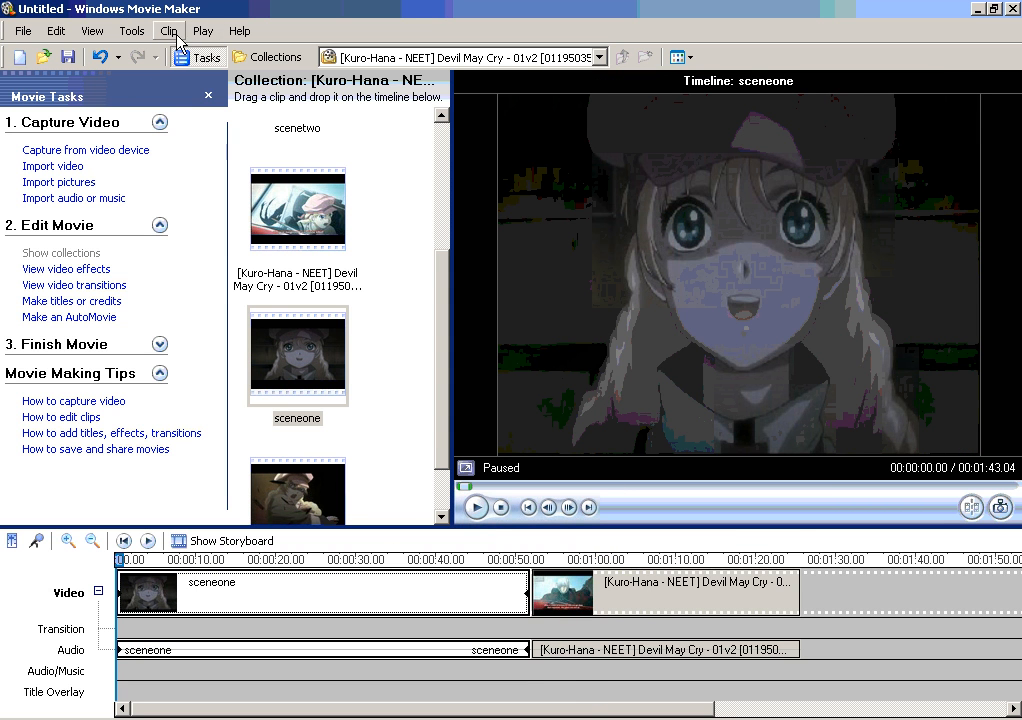
{"action": "left_click", "coordinate": [135, 35]}
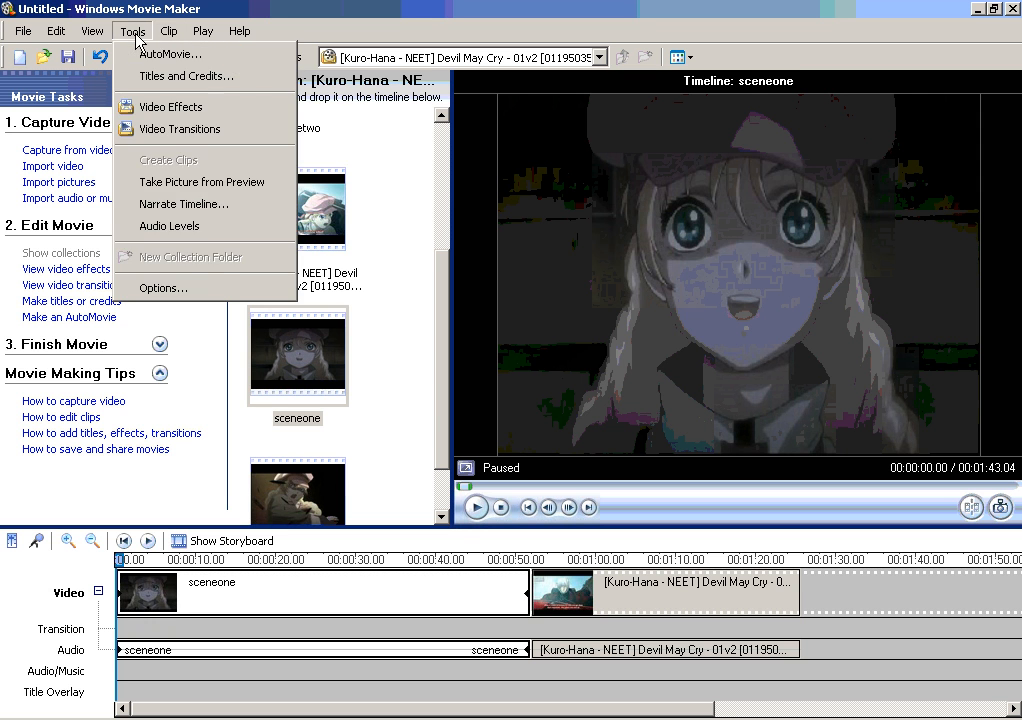
{"action": "mouse_move", "coordinate": [171, 36]}
{"action": "mouse_move", "coordinate": [108, 38]}
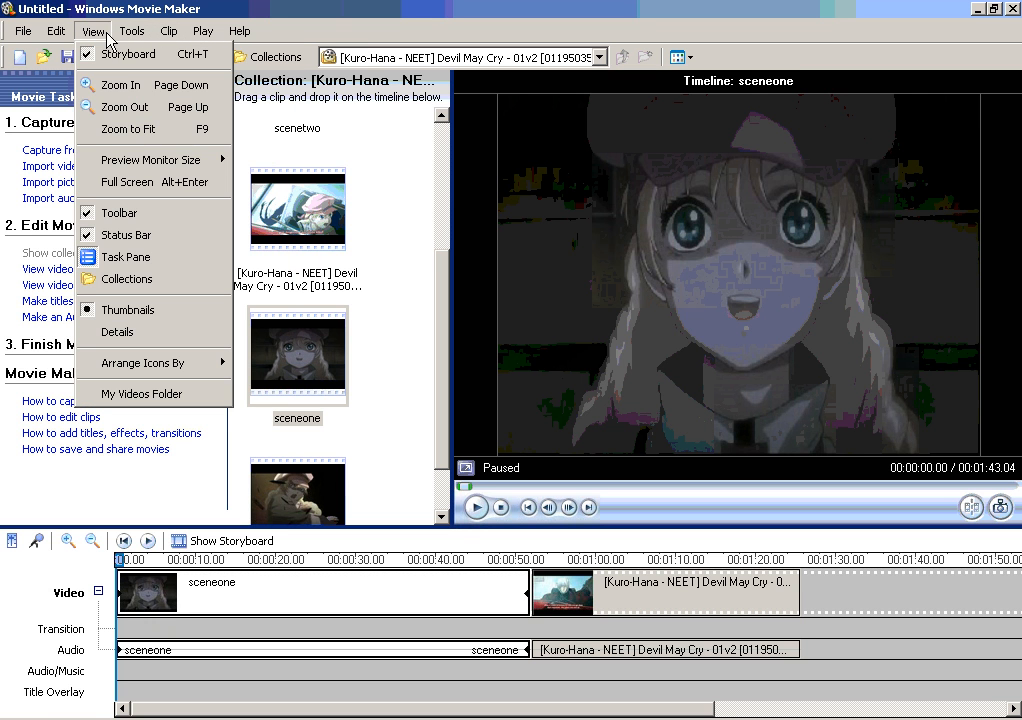
{"action": "left_click", "coordinate": [398, 398]}
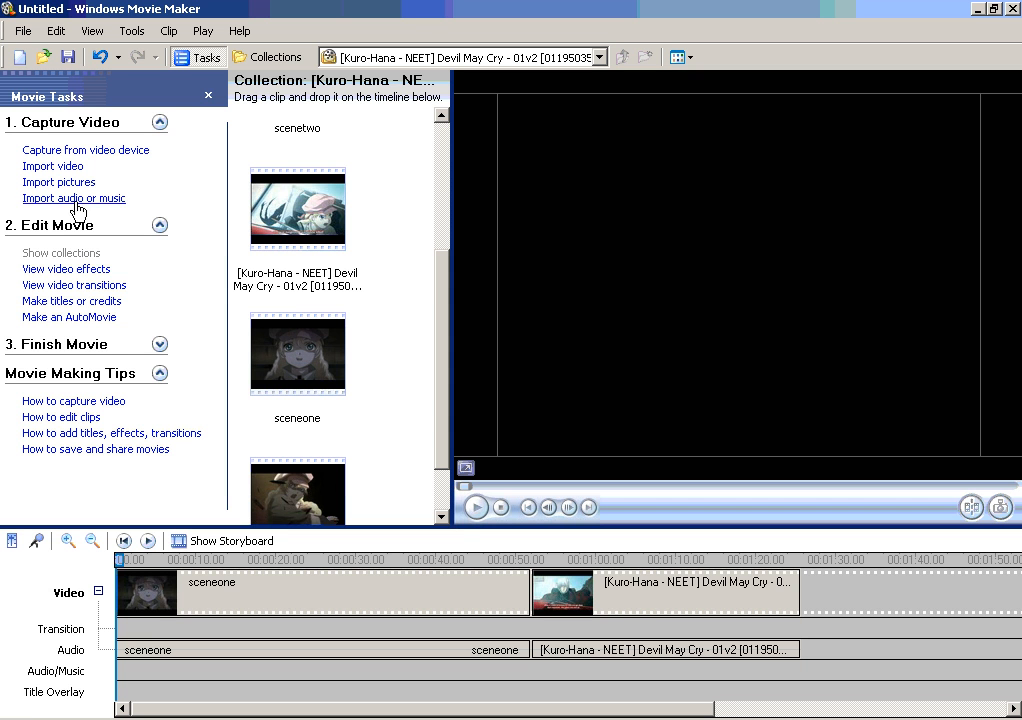
Add the Shatter, In video transition between sceneone and the second clip on the timeline.
{"action": "left_click", "coordinate": [80, 287]}
{"action": "left_click_drag", "start_coordinate": [442, 163], "coordinate": [440, 365]}
{"action": "mouse_move", "coordinate": [295, 381]}
{"action": "left_mouse_down"}
{"action": "mouse_move", "coordinate": [520, 565]}
{"action": "mouse_move", "coordinate": [538, 608]}
{"action": "left_mouse_up"}
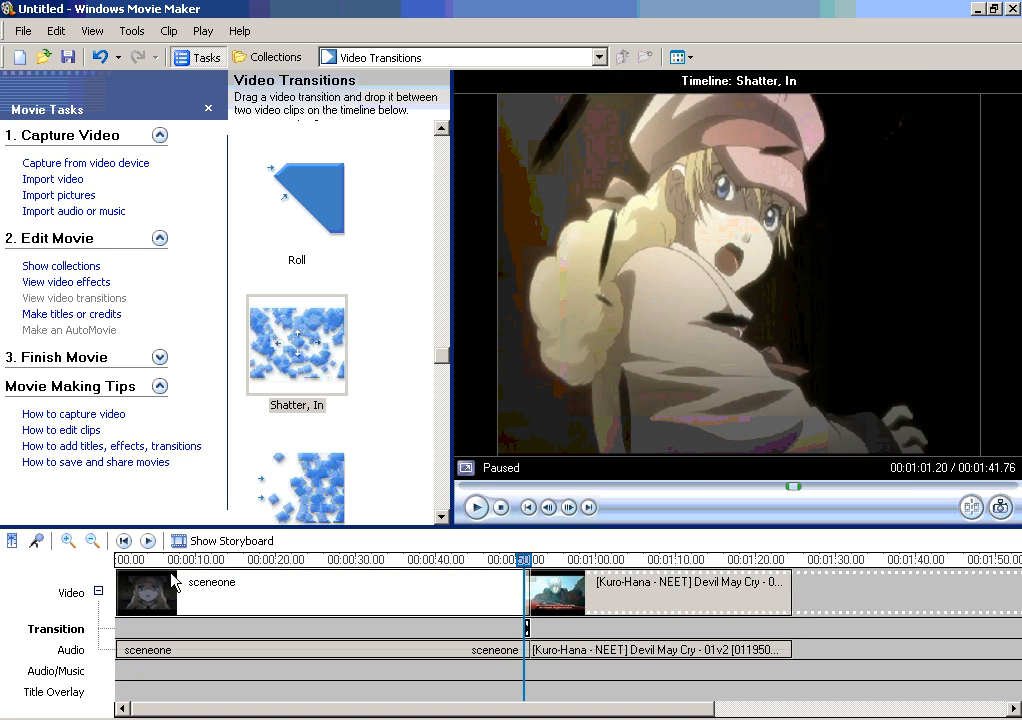
Lengthen the Shatter, In transition by moving its start to about 0:59 on the timeline.
{"action": "left_click", "coordinate": [70, 549]}
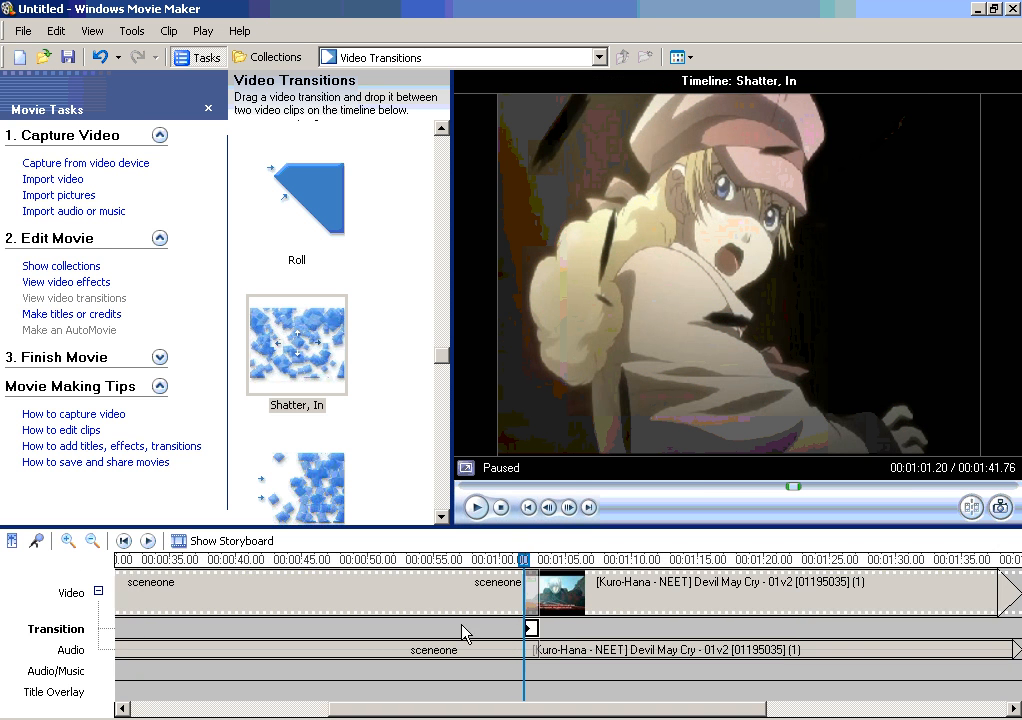
{"action": "left_click", "coordinate": [70, 543]}
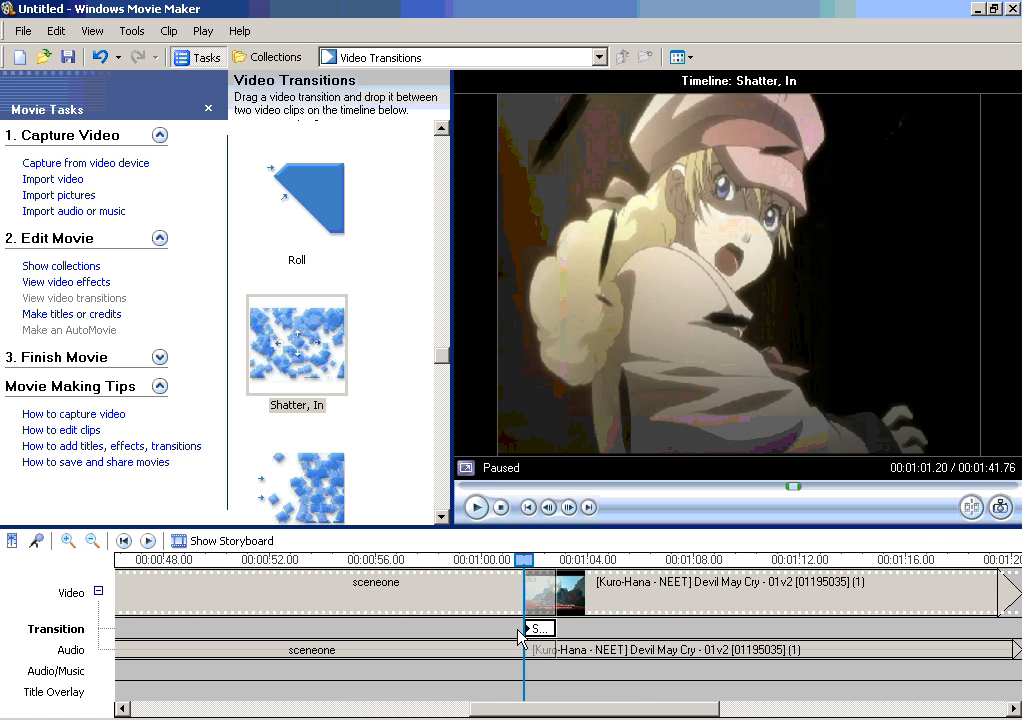
{"action": "left_click_drag", "start_coordinate": [537, 629], "coordinate": [466, 632]}
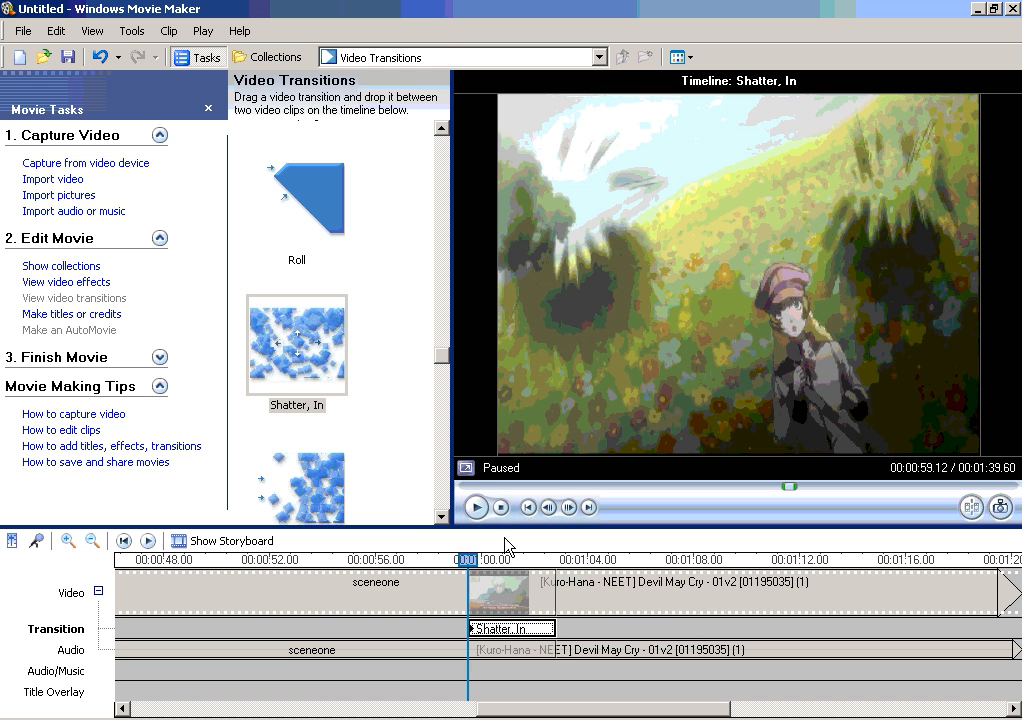
{"action": "left_click", "coordinate": [91, 541]}
{"action": "left_click", "coordinate": [91, 542]}
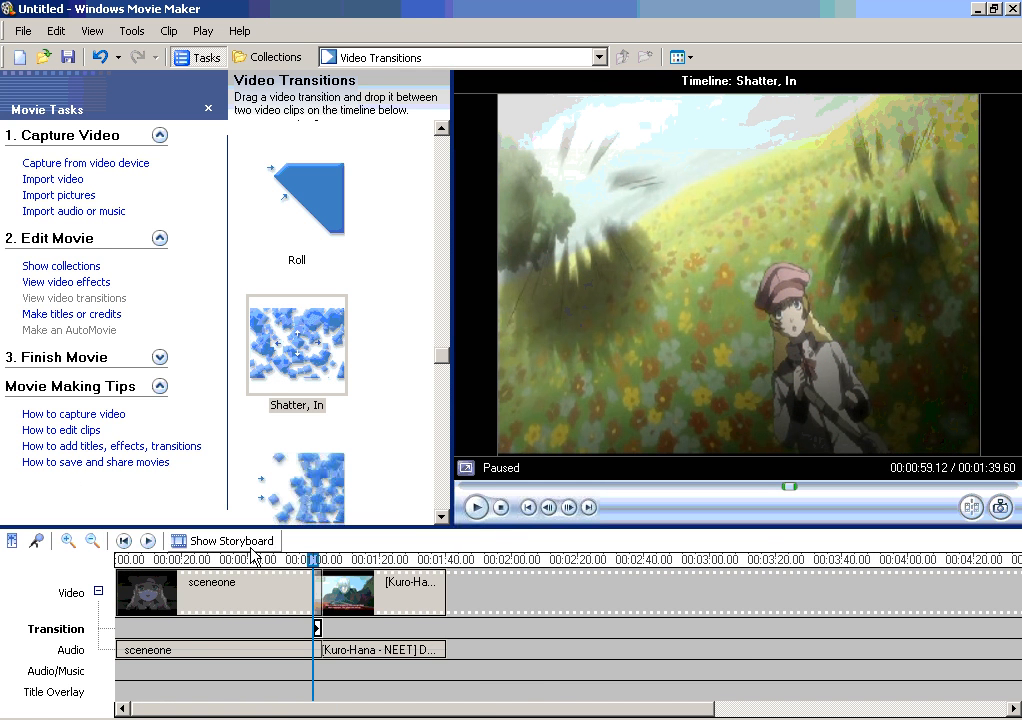
Play back the transition between the two clips, and examine it in the storyboard view before returning to the timeline.
{"action": "left_click", "coordinate": [477, 508]}
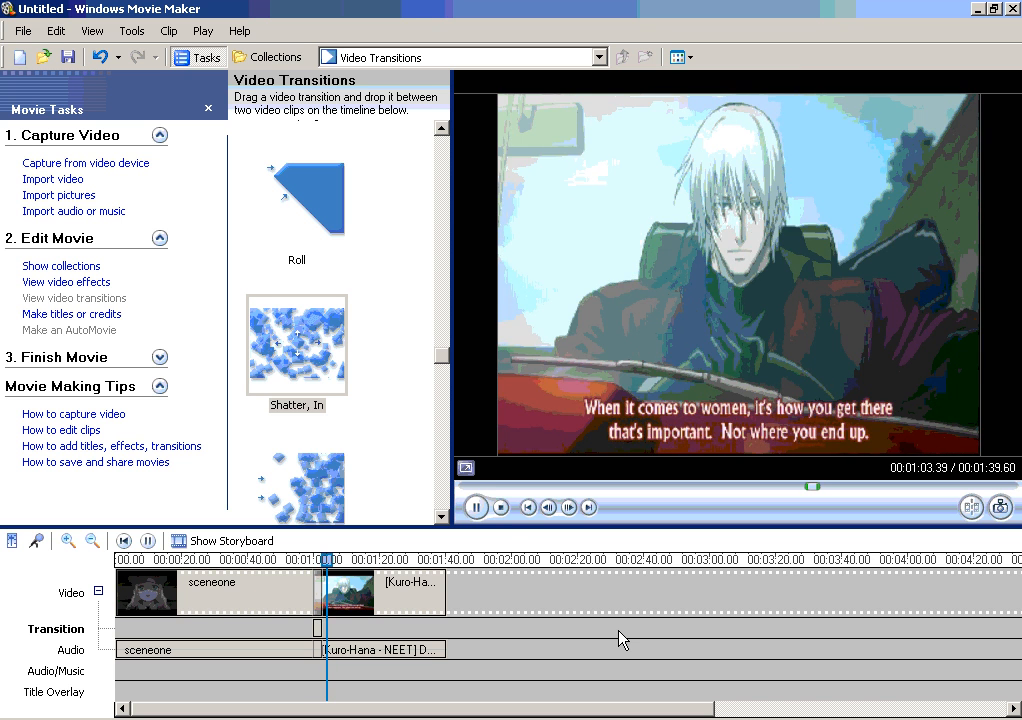
{"action": "left_click", "coordinate": [500, 507]}
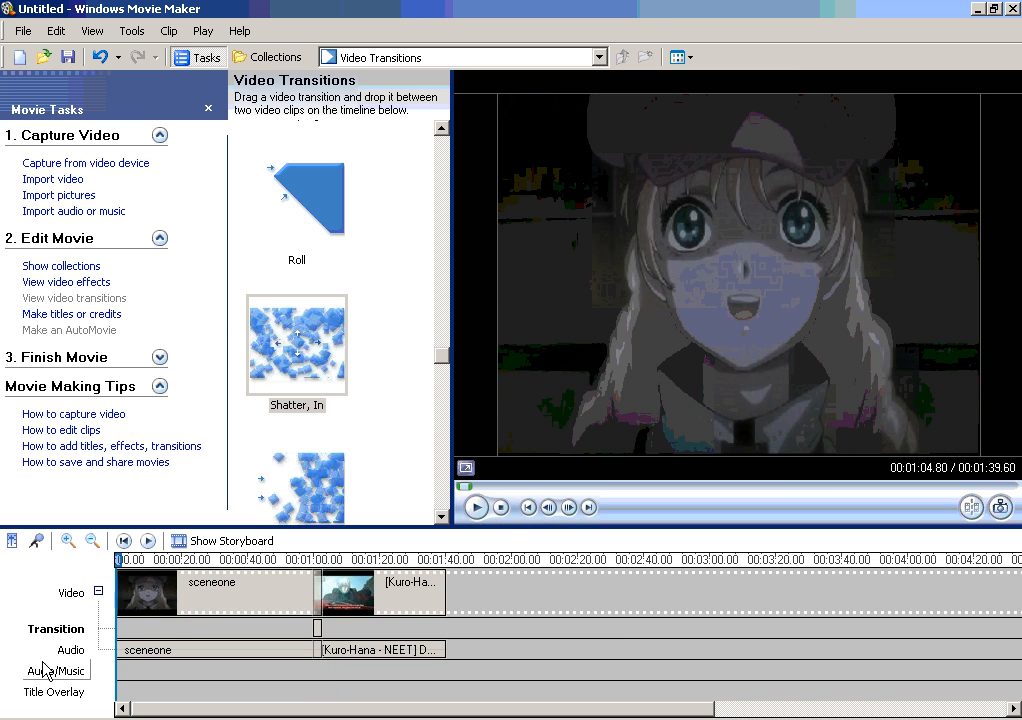
{"action": "left_click", "coordinate": [224, 541]}
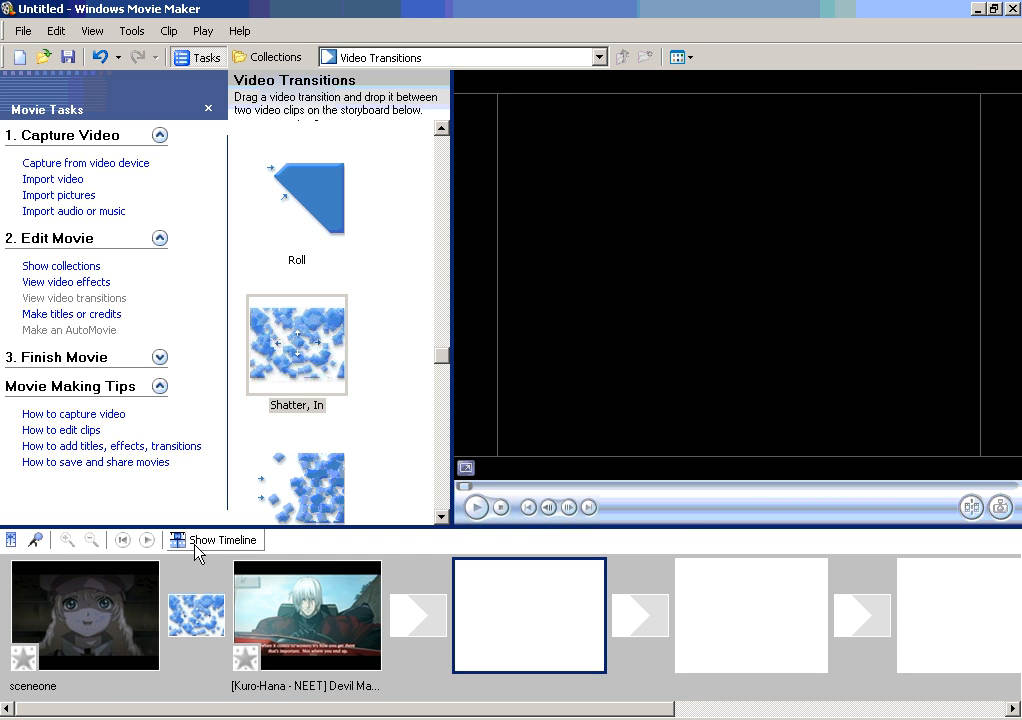
{"action": "left_click", "coordinate": [208, 628]}
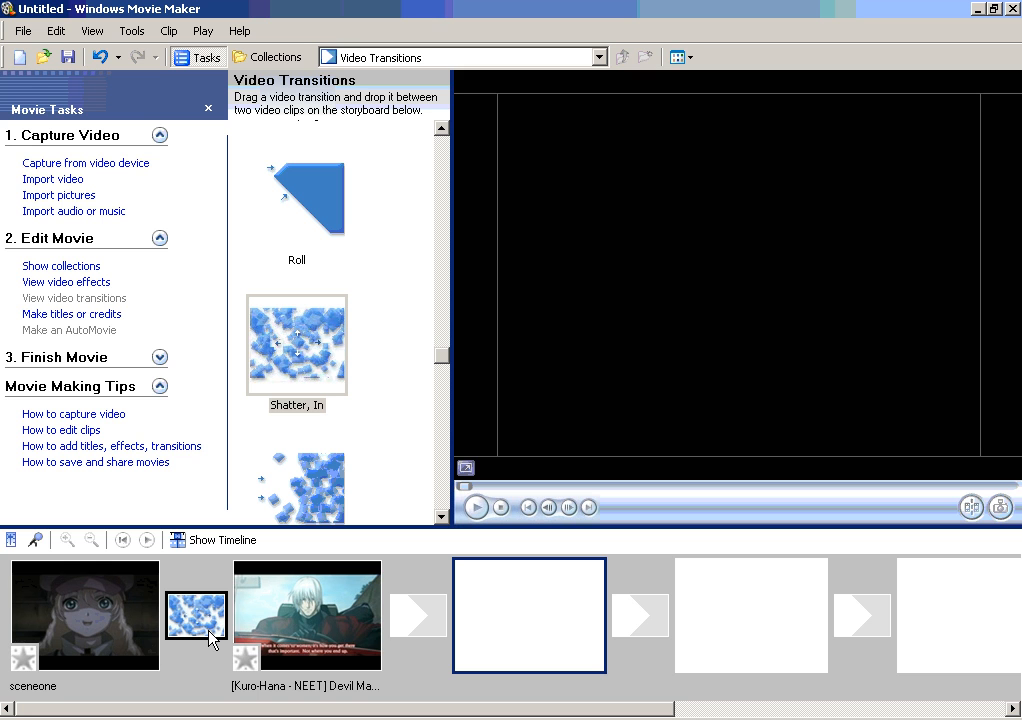
{"action": "left_click", "coordinate": [60, 598]}
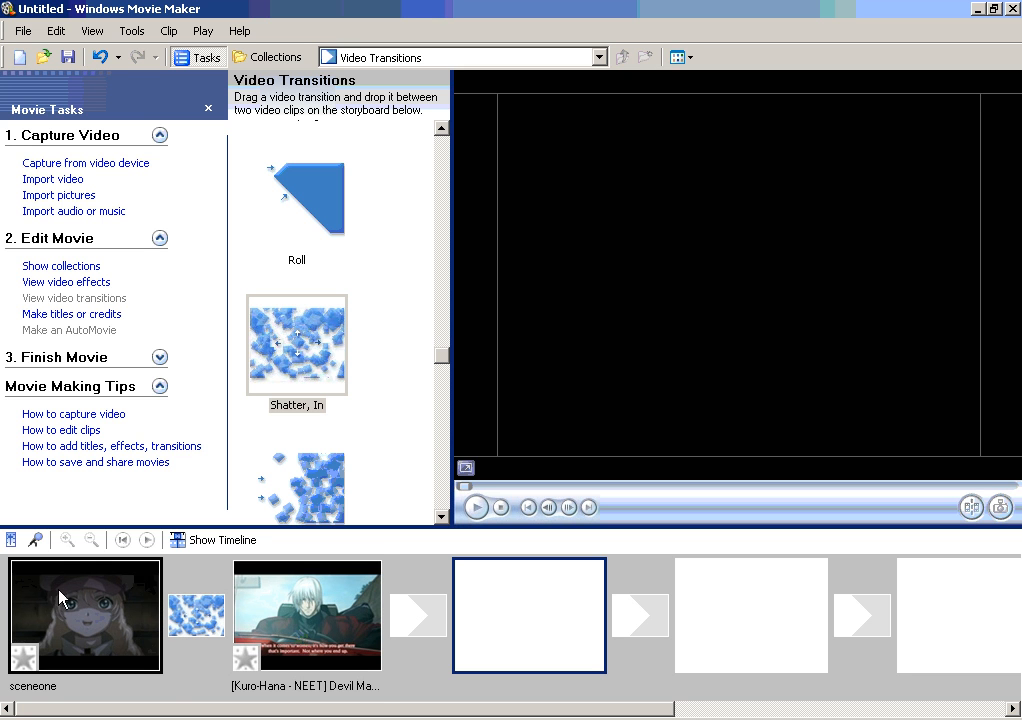
{"action": "left_click", "coordinate": [207, 641]}
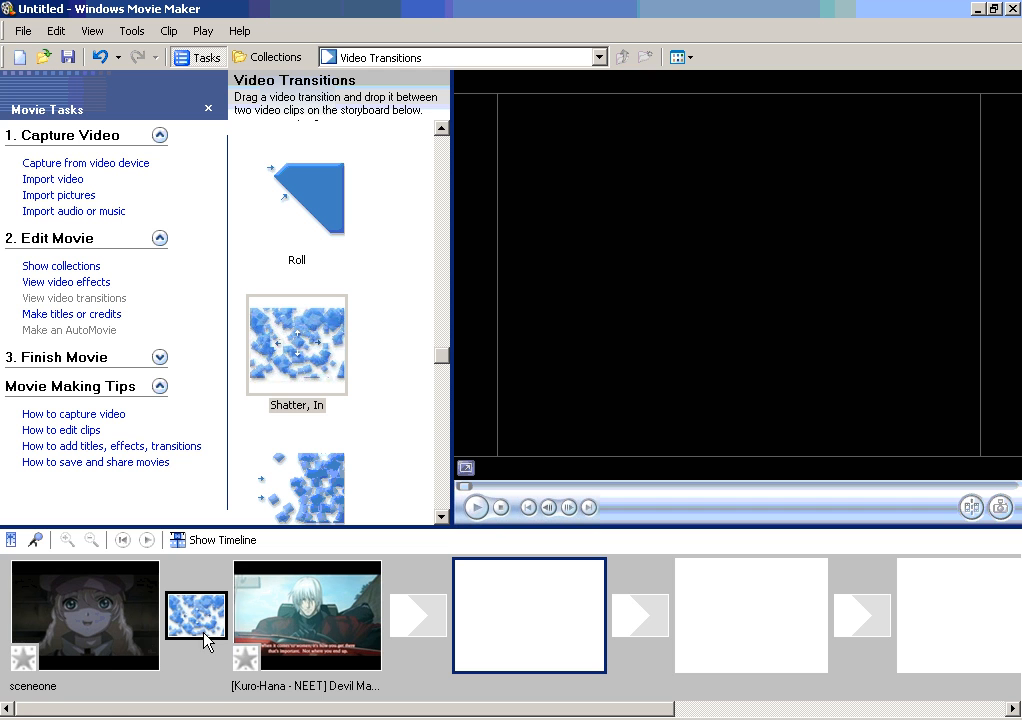
{"action": "left_click", "coordinate": [208, 542]}
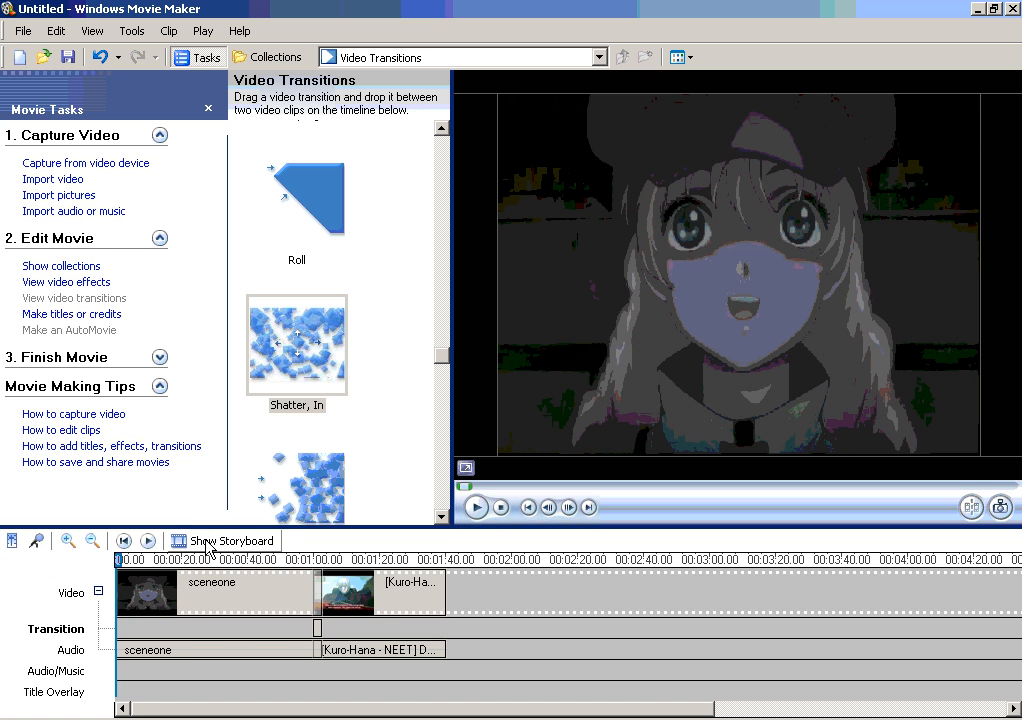